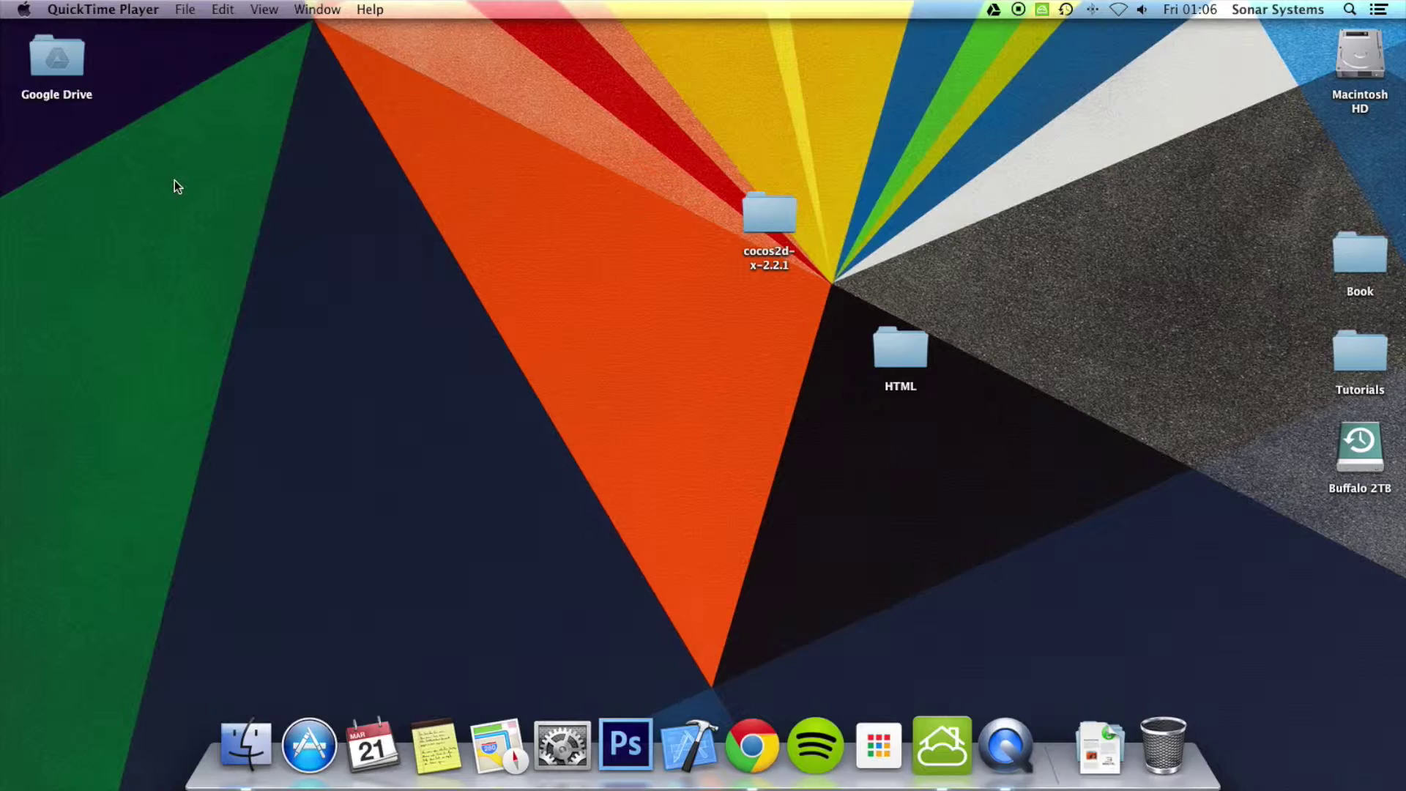
Launch Sublime Text 2 from Launchpad and close its empty window.
key("F4")
scroll(789, 432, "right", 3)
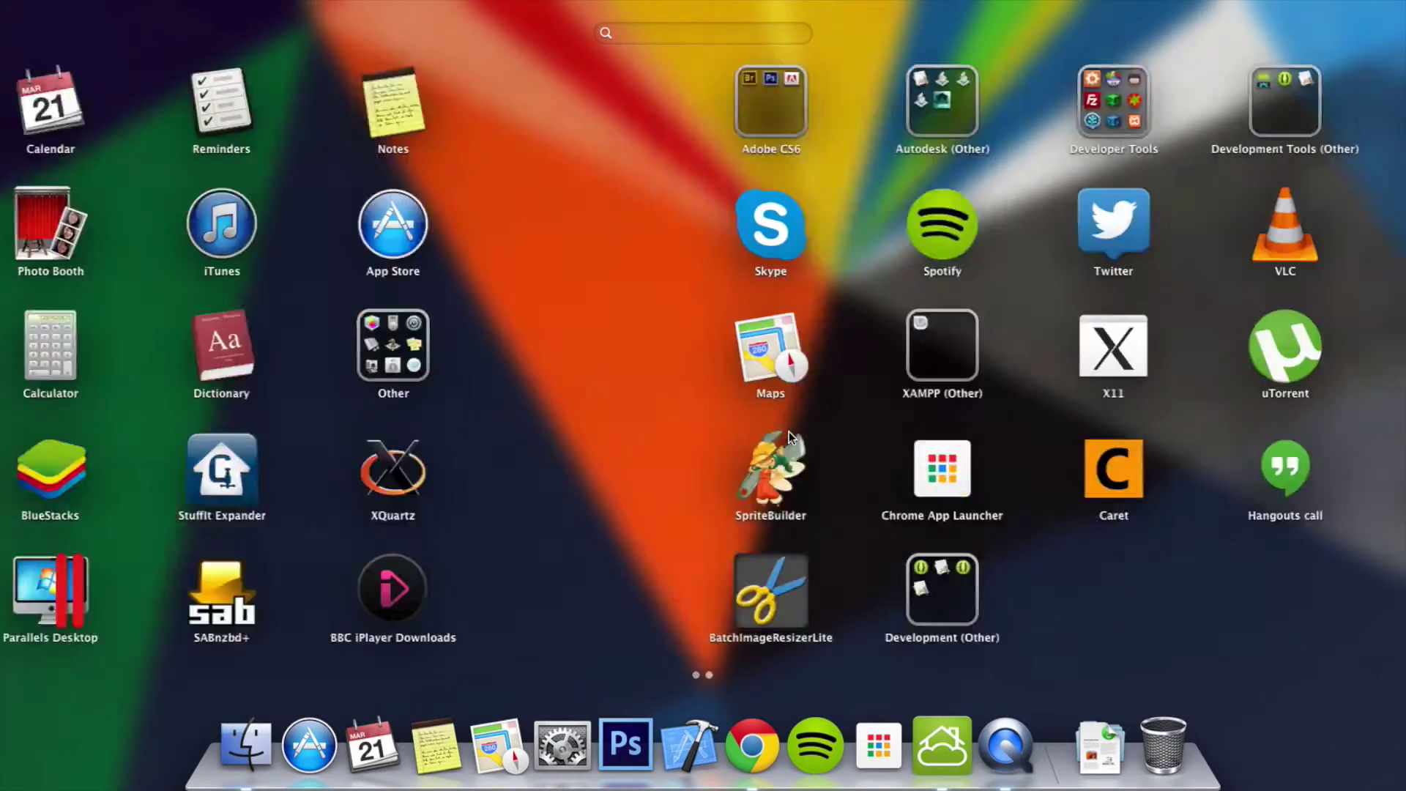
left_click(1186, 352)
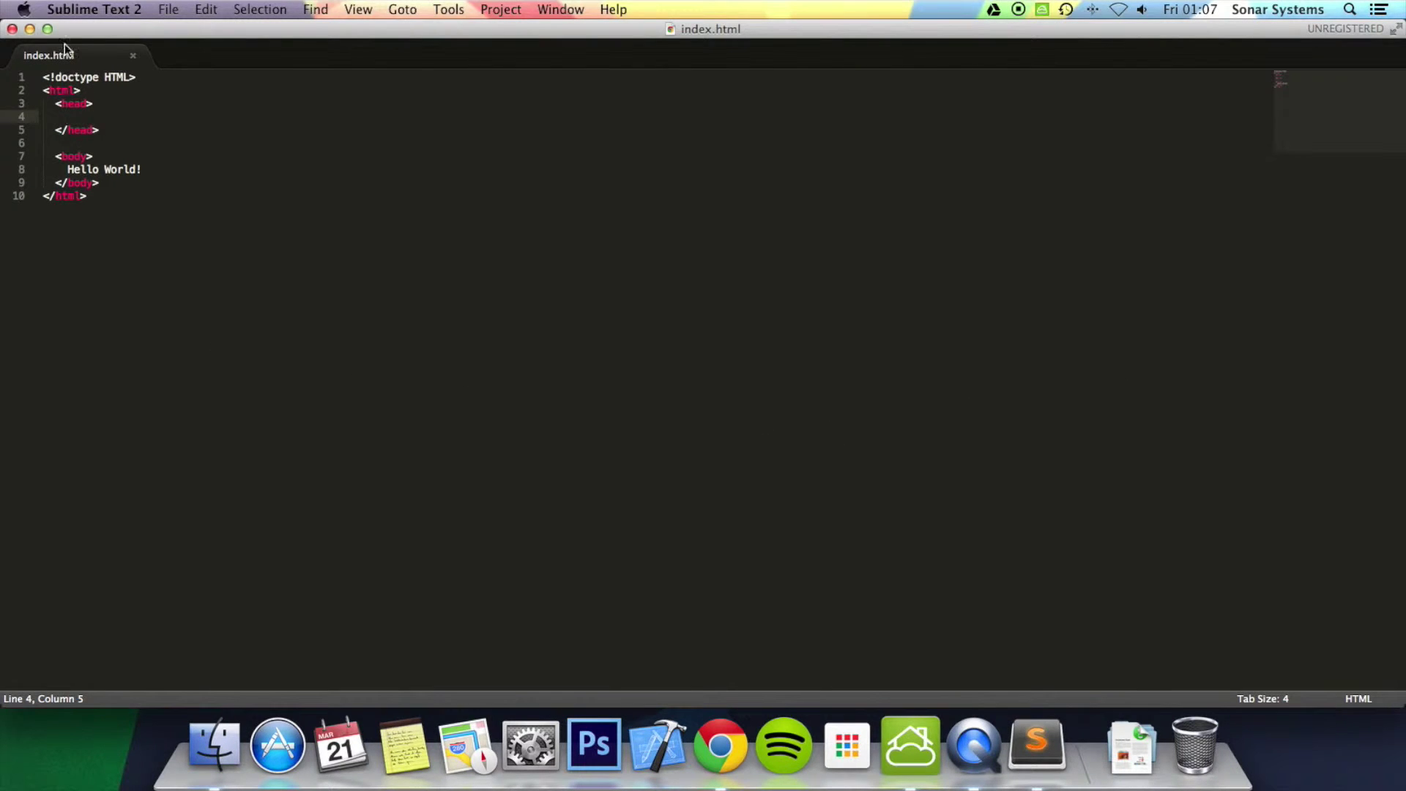
key("super+w")
Open index.html through File > Open….
left_click(168, 9)
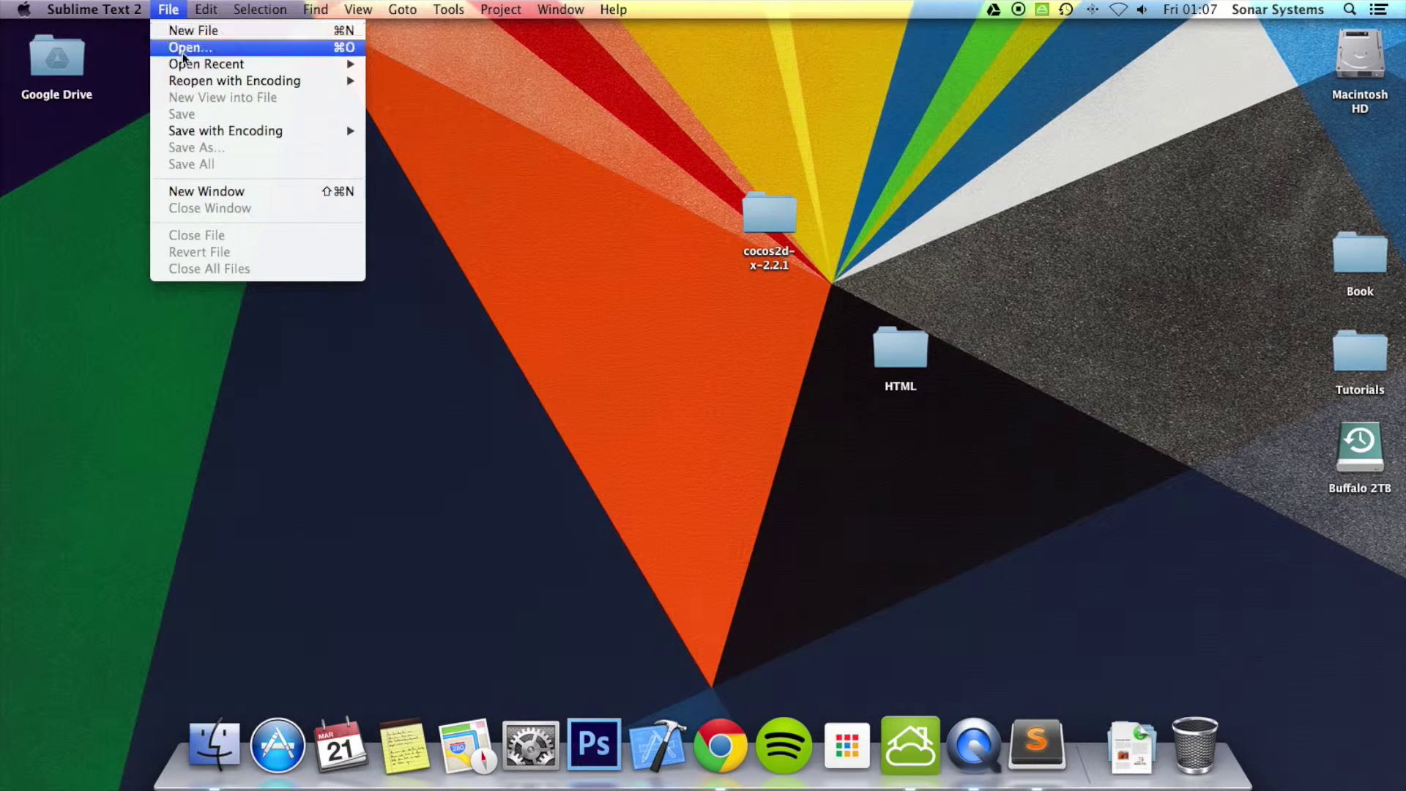
left_click(230, 48)
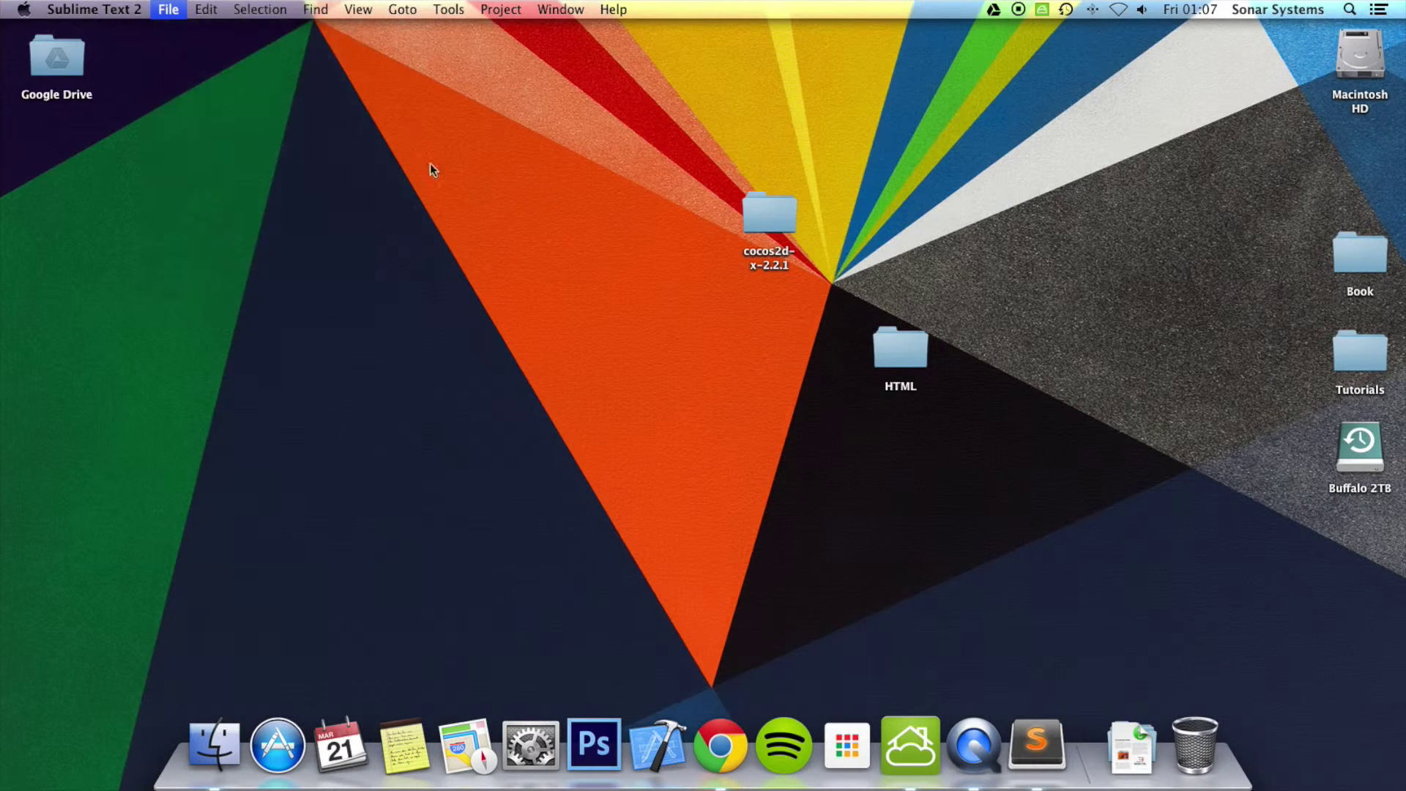
double_click(868, 160)
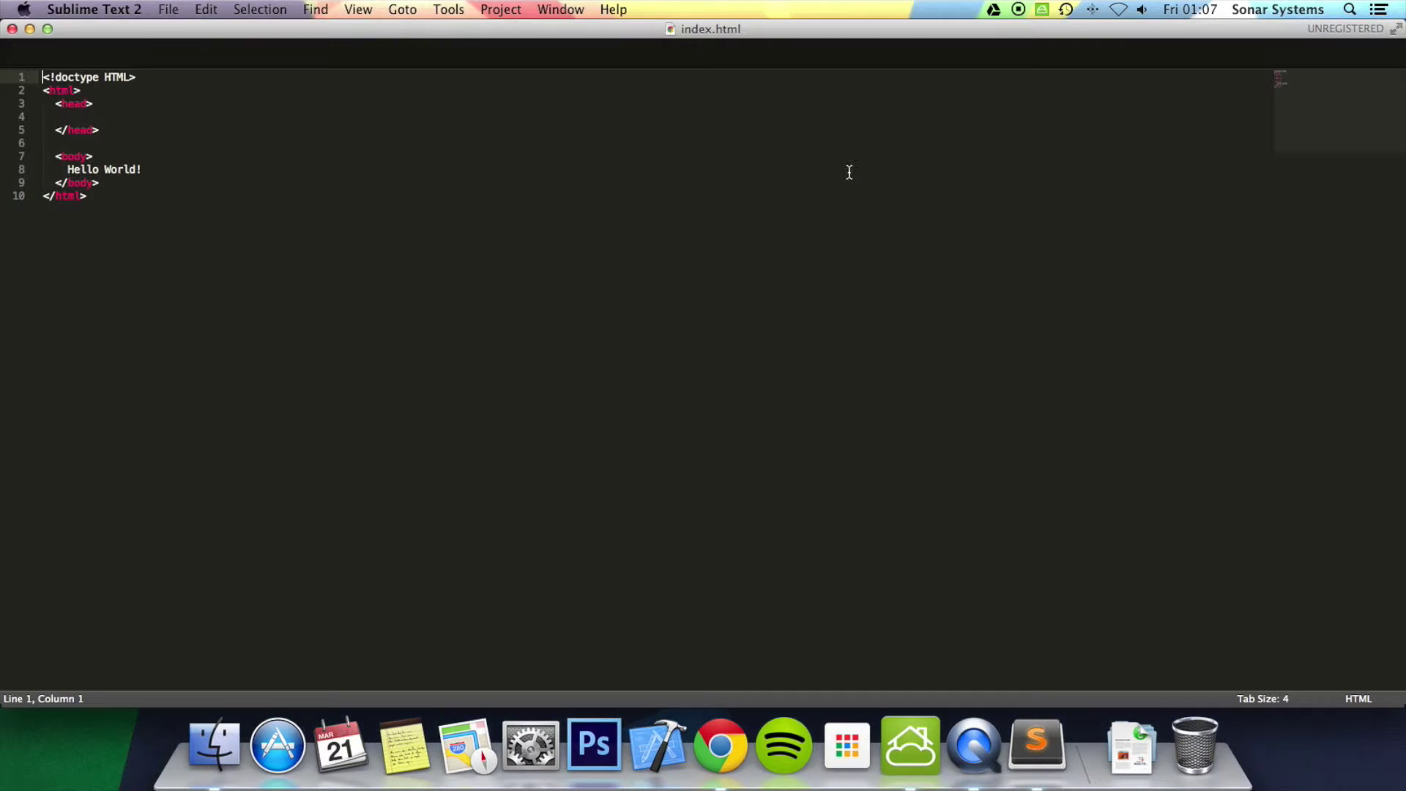
Replace 'Hello World!' with a form holding a Submit input button.
left_click_drag(143, 169, 66, 170)
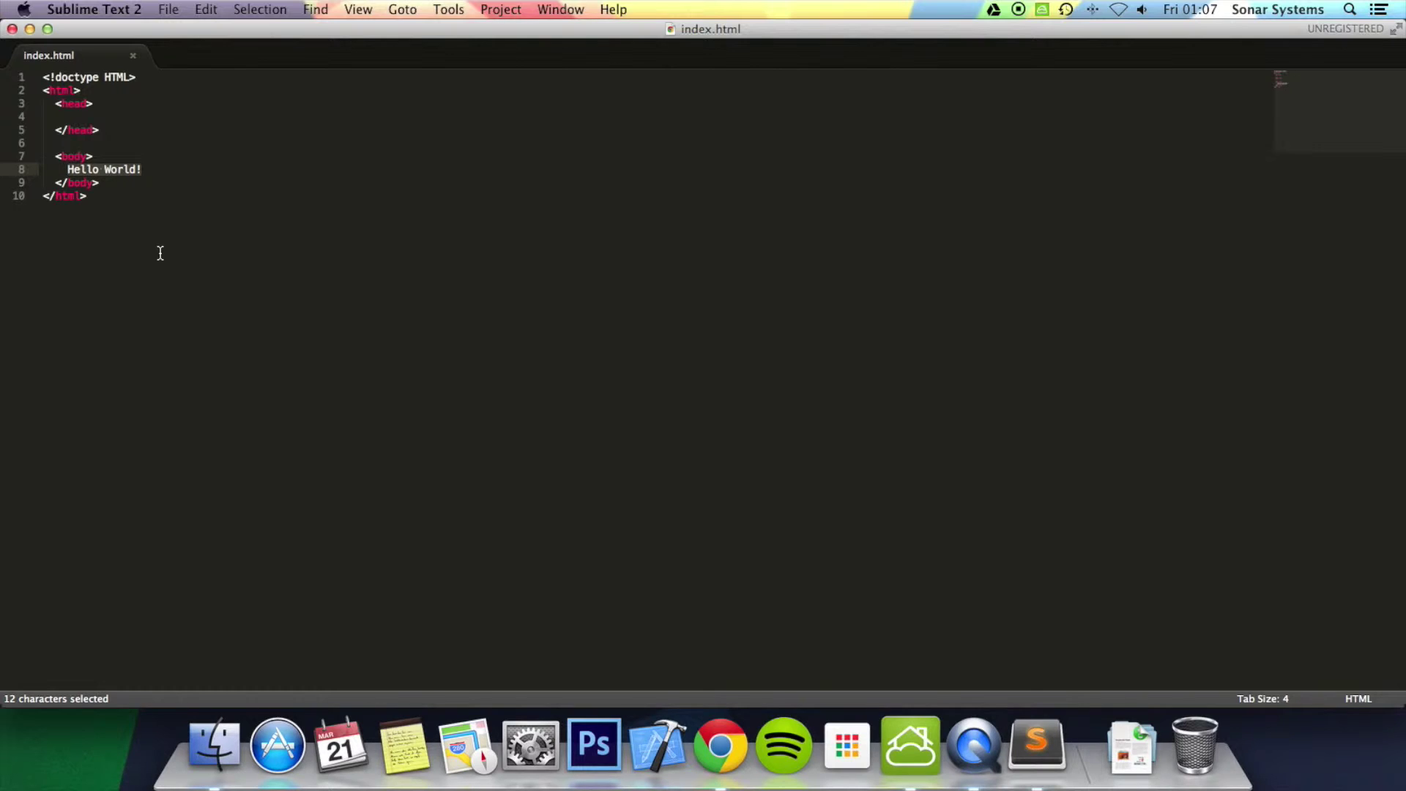
key("BackSpace")
type("<form>")
key("Return")
key("Return")
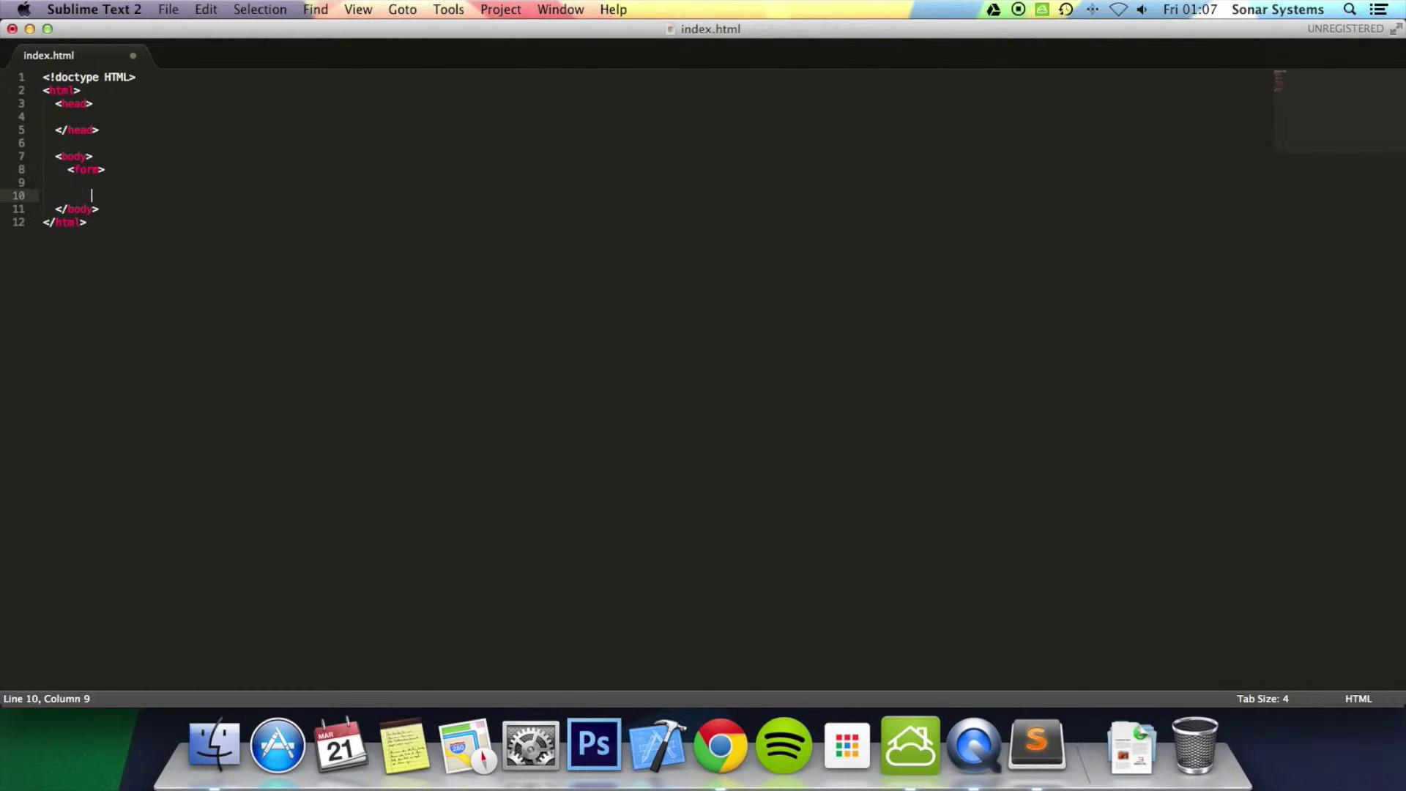
type("</form>")
key("Up")
type("<inp")
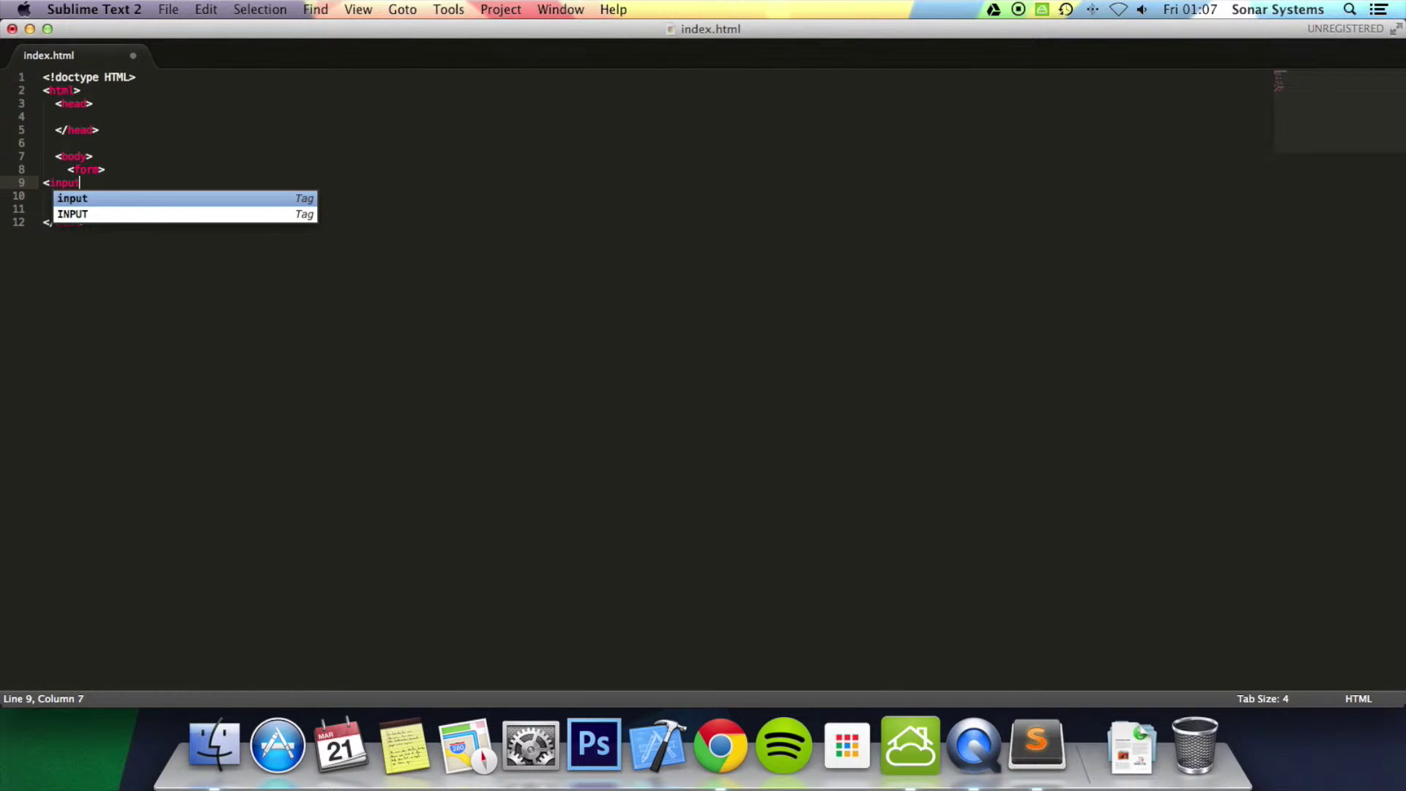
type("u")
key("BackSpace")
key("BackSpace")
key("BackSpace")
key("BackSpace")
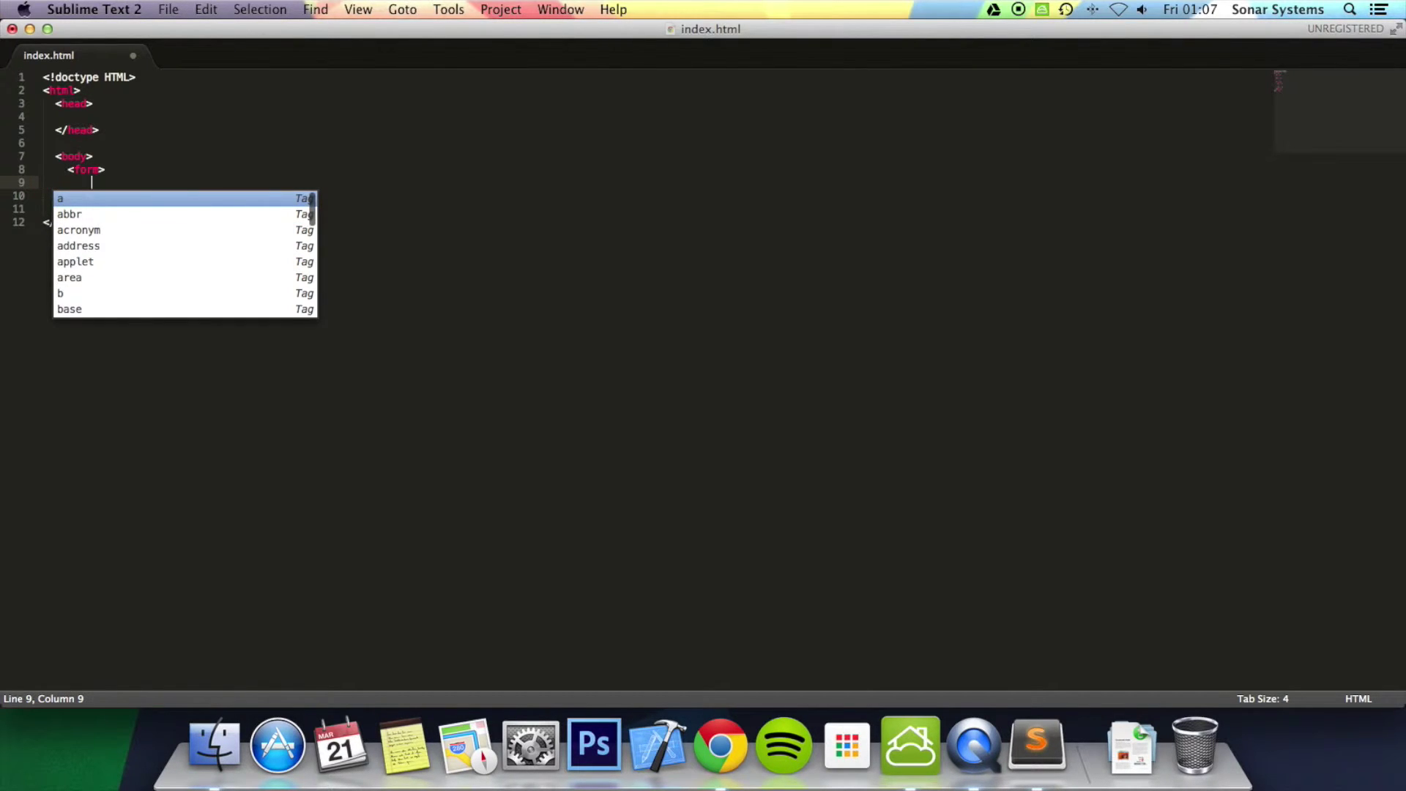
type("<input t")
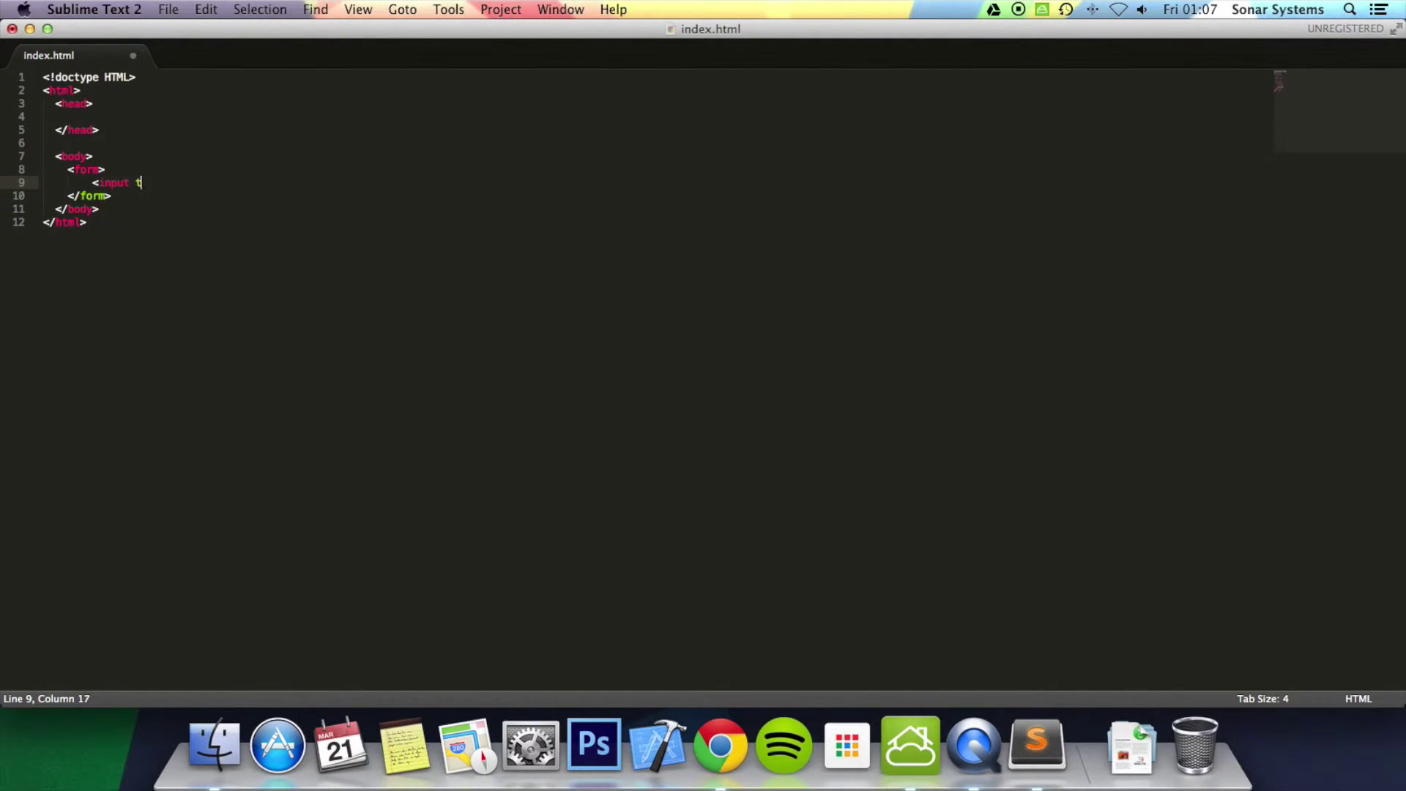
type("ype=\"su")
type("bmit\" value=\"")
type("Submit")
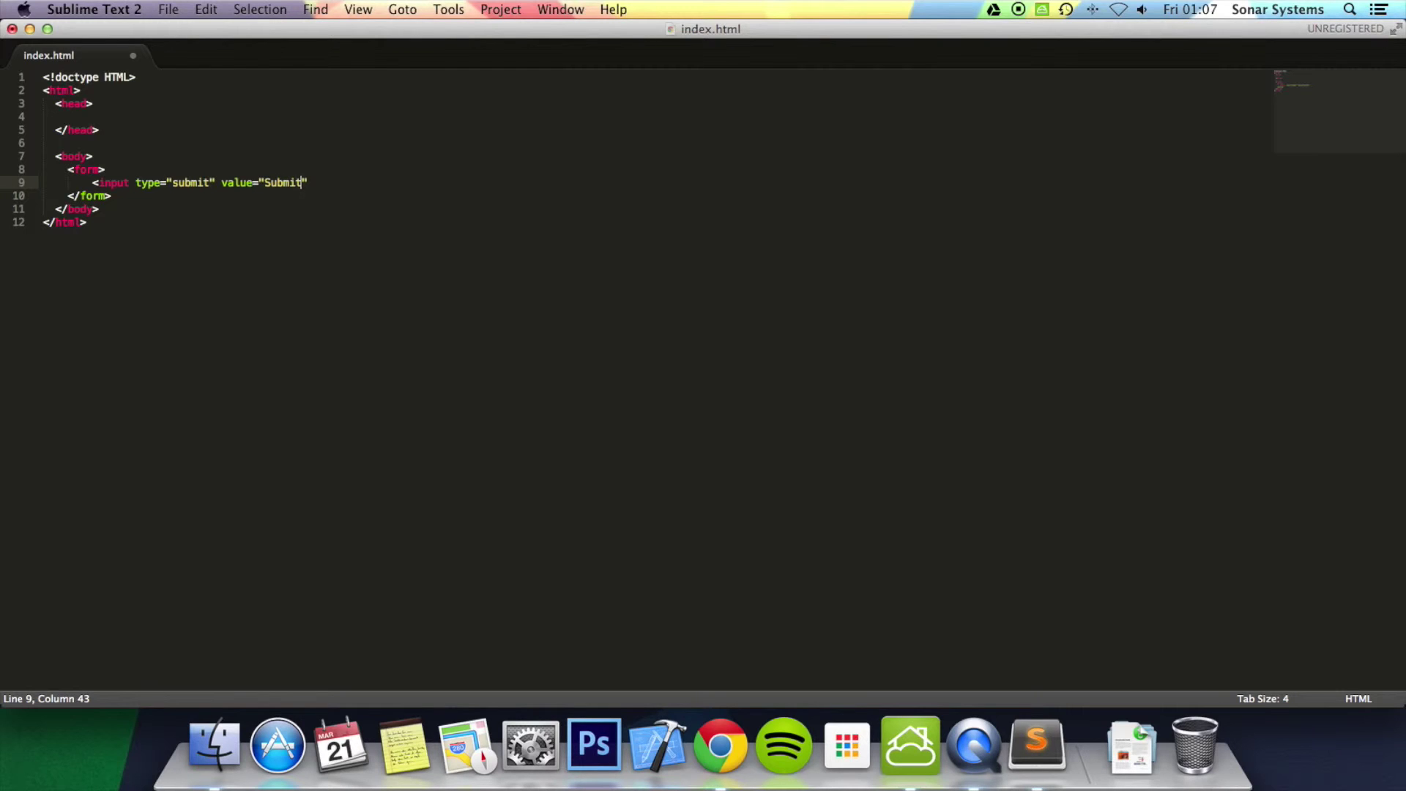
type("/>")
Save index.html and open it in Chrome from the Desktop's HTML folder.
key("super+s")
left_click(222, 719)
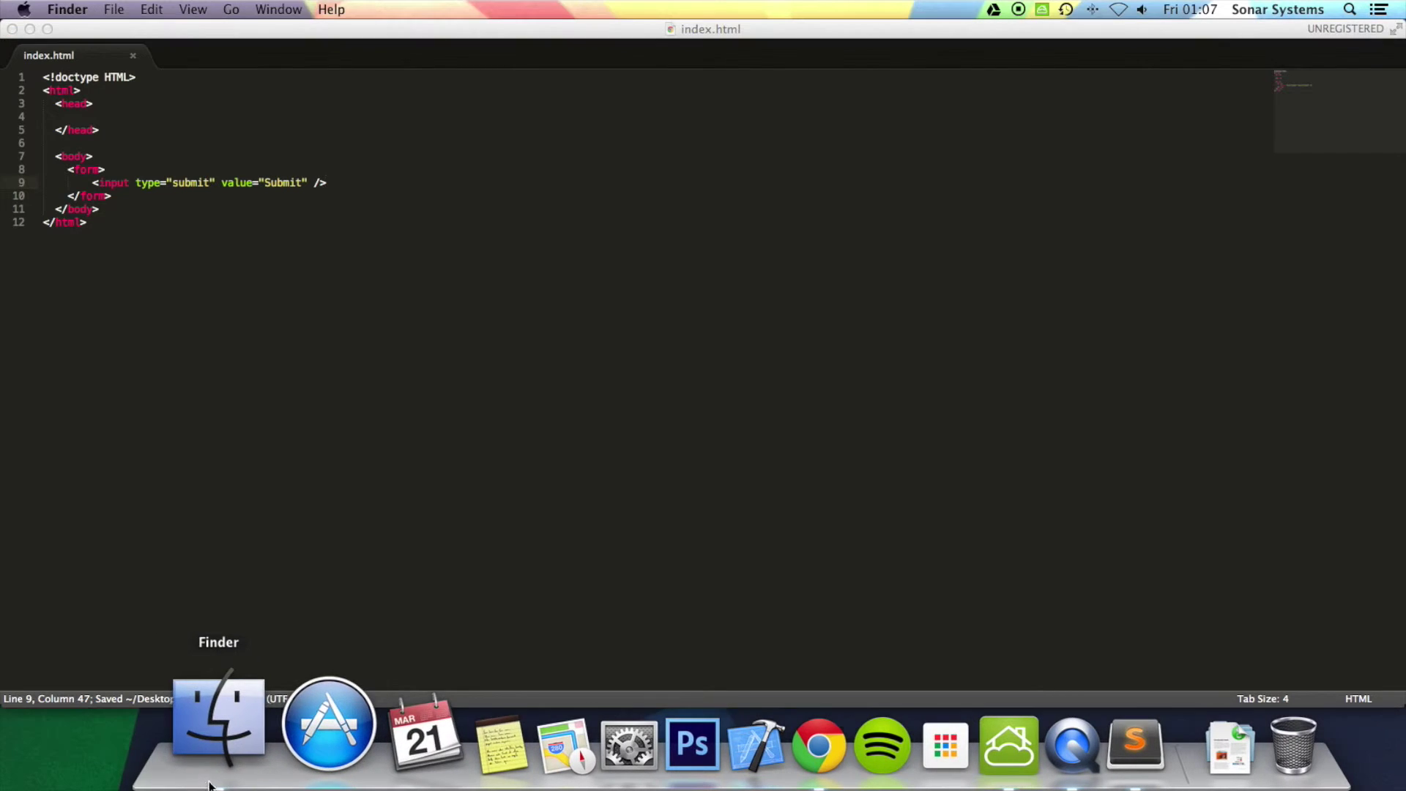
left_click(435, 230)
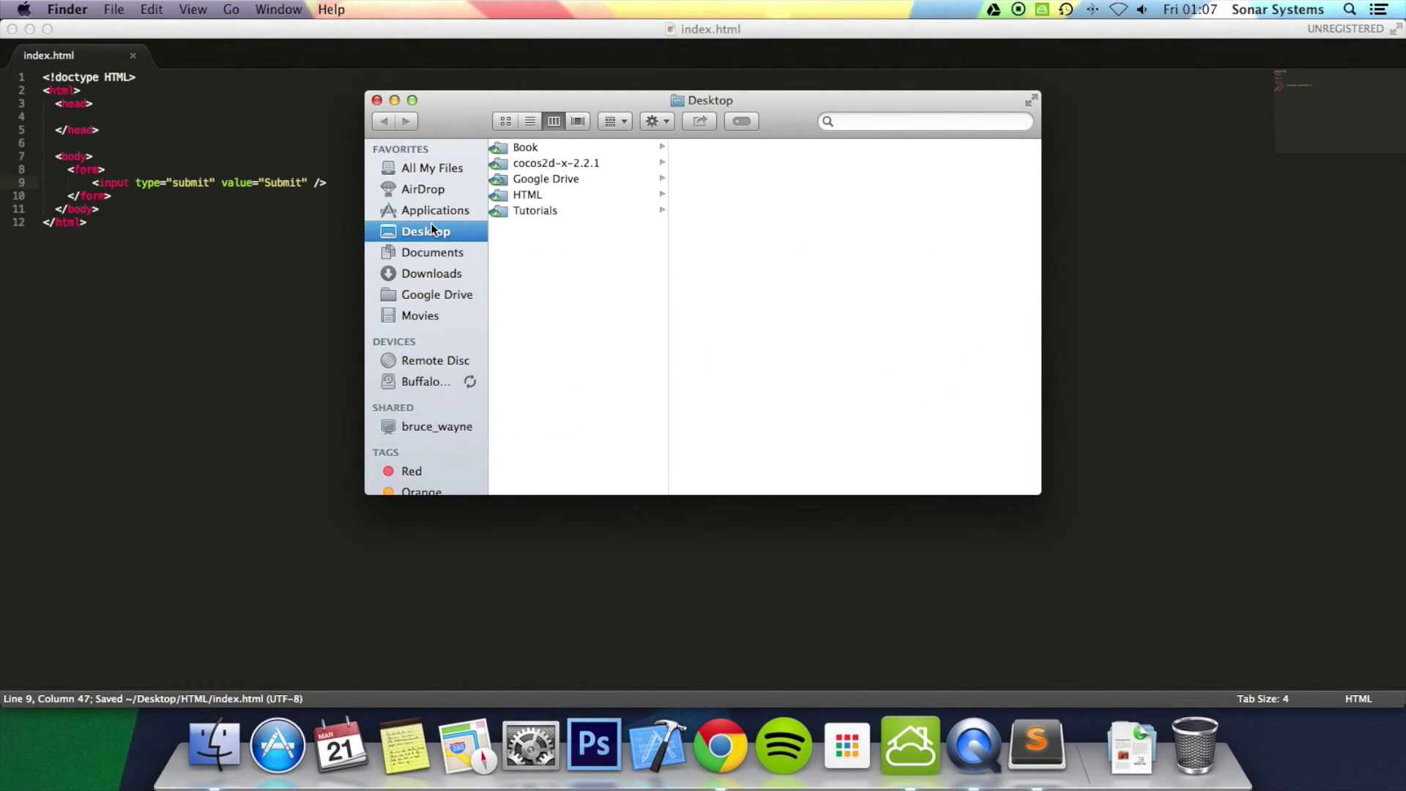
left_click(557, 194)
double_click(715, 153)
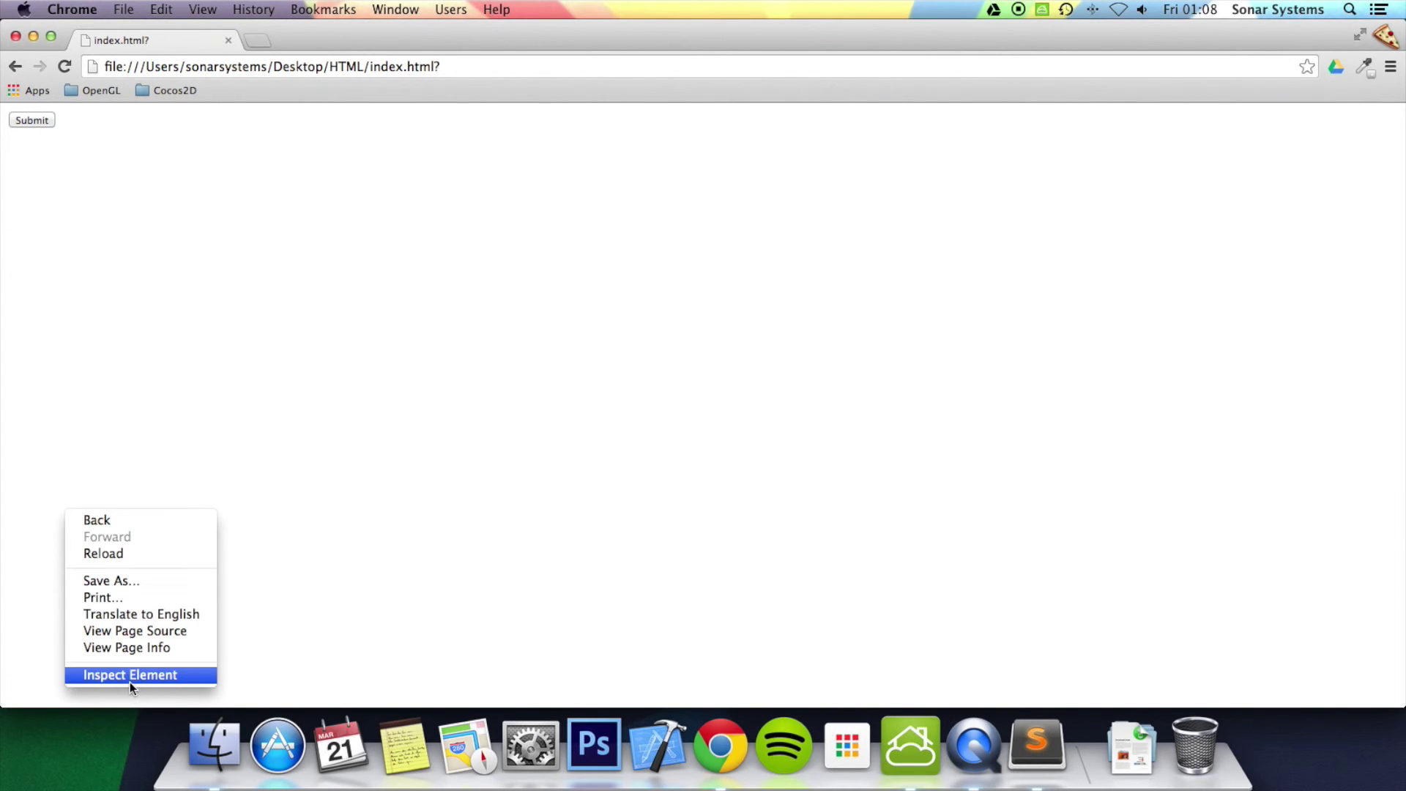
Inspect the page in DevTools and expand the <form> node to show the Submit input.
left_click(130, 674)
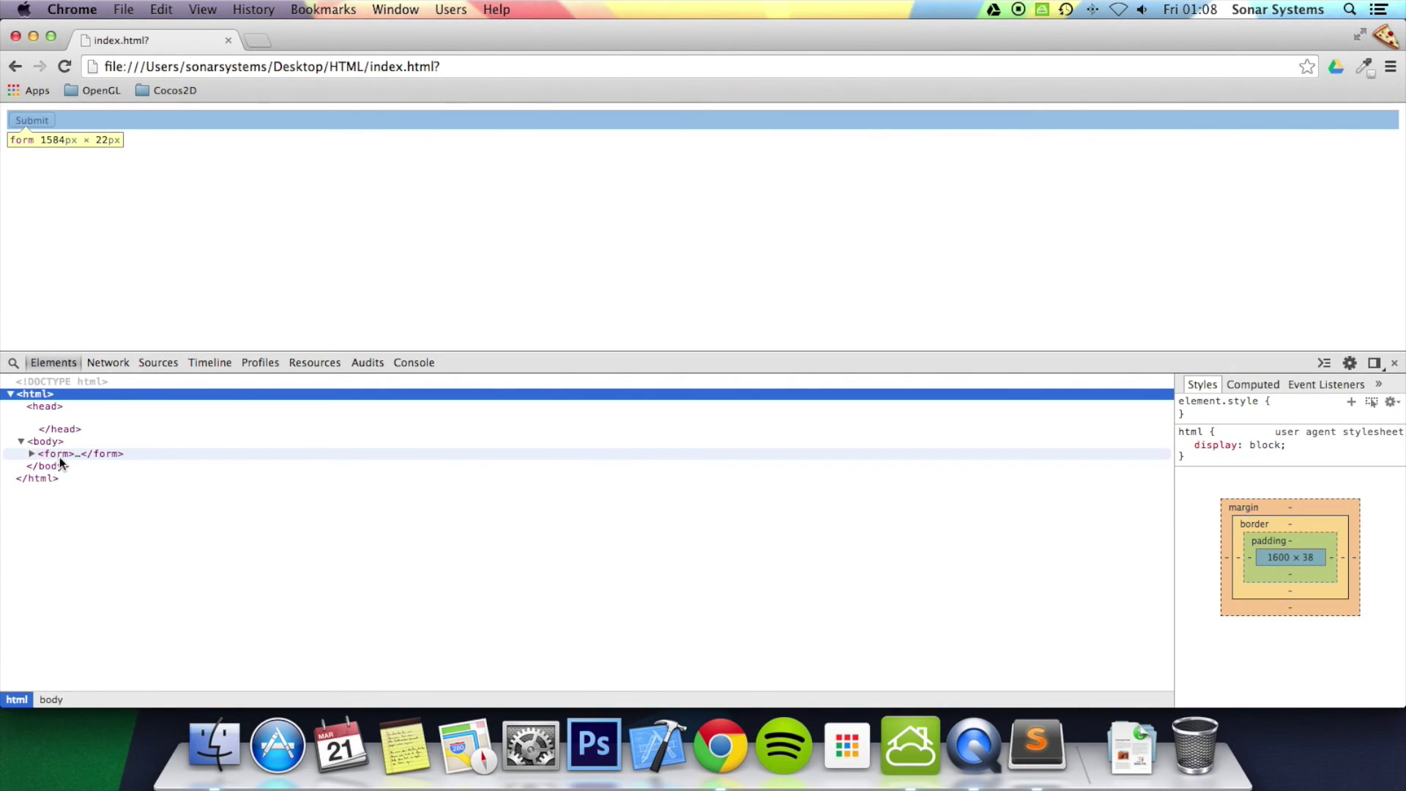
left_click(32, 453)
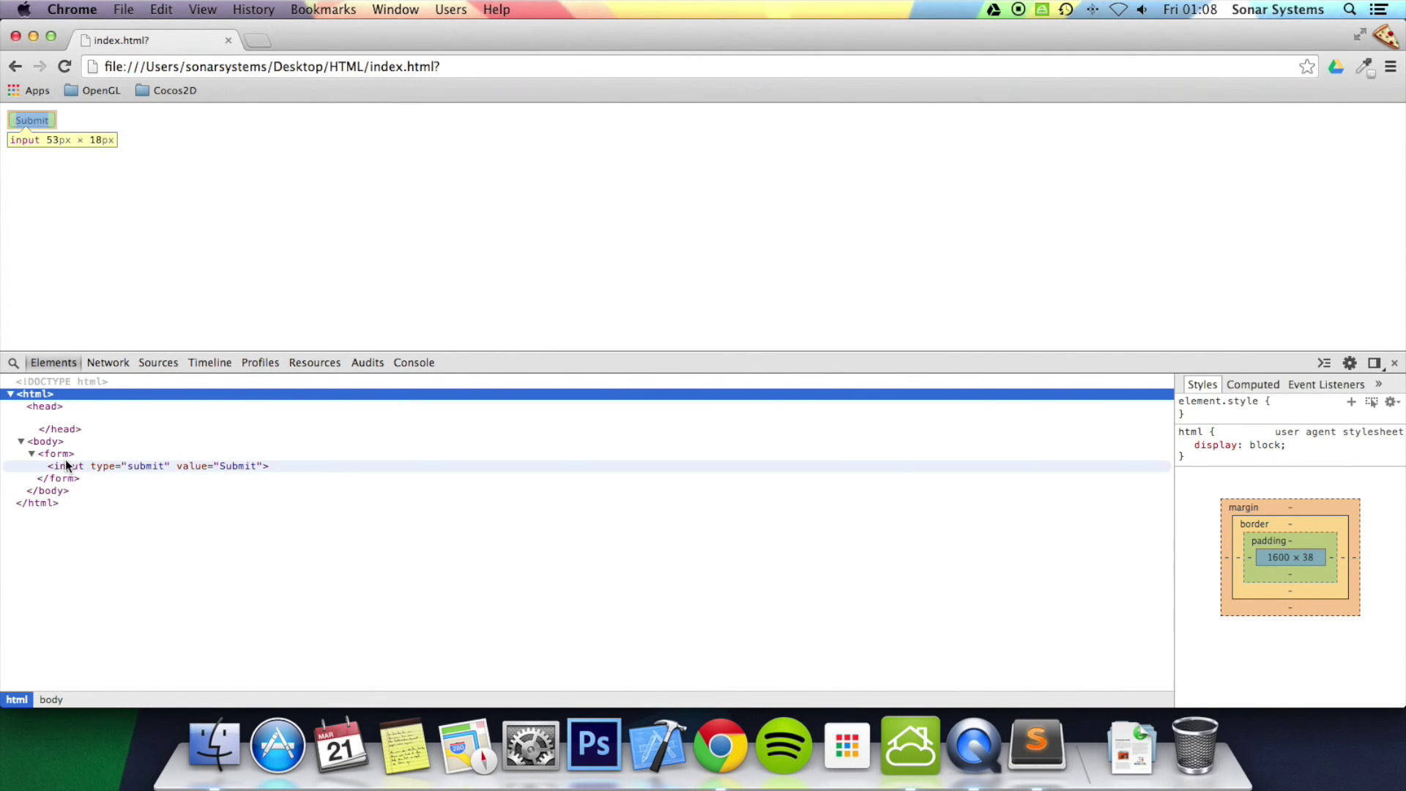